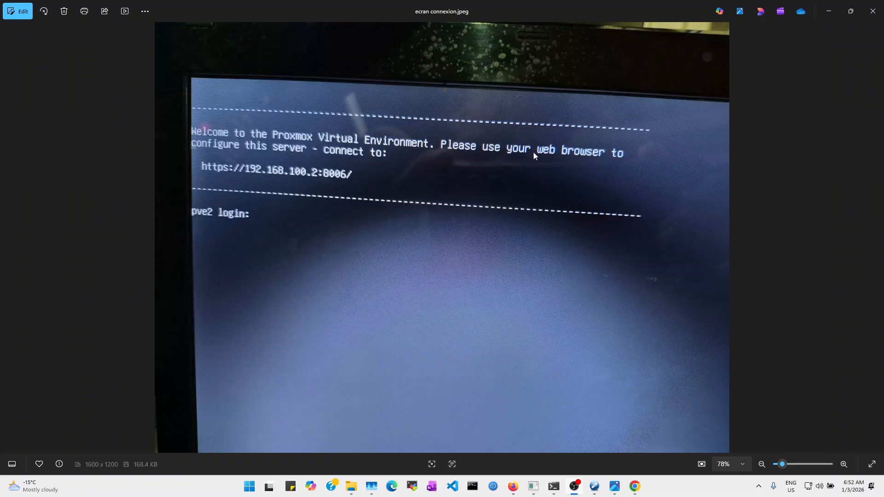
# Hide the photo viewer and proceed past Chrome's certificate warning to 10.0.20.39
pyautogui.click(831, 18)
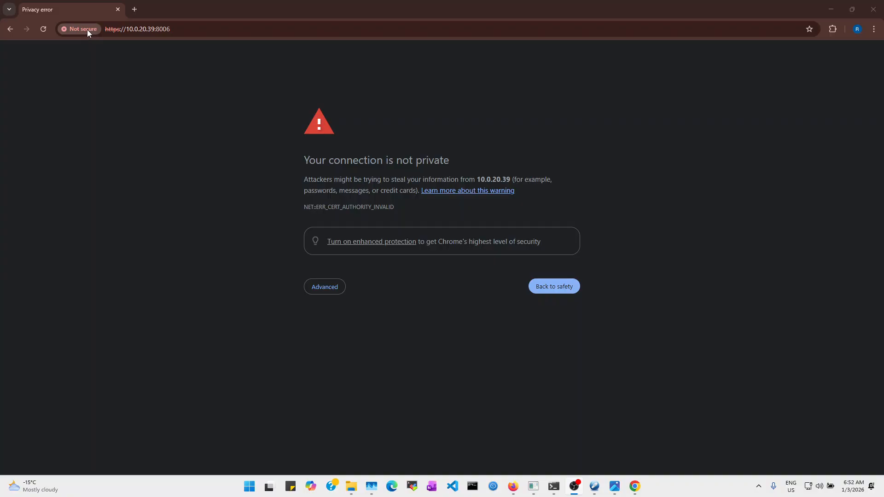
pyautogui.click(322, 292)
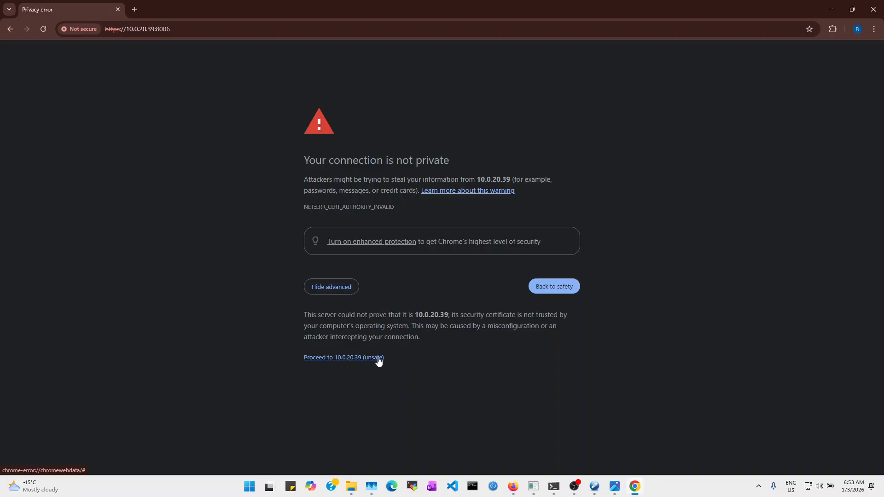
pyautogui.click(348, 358)
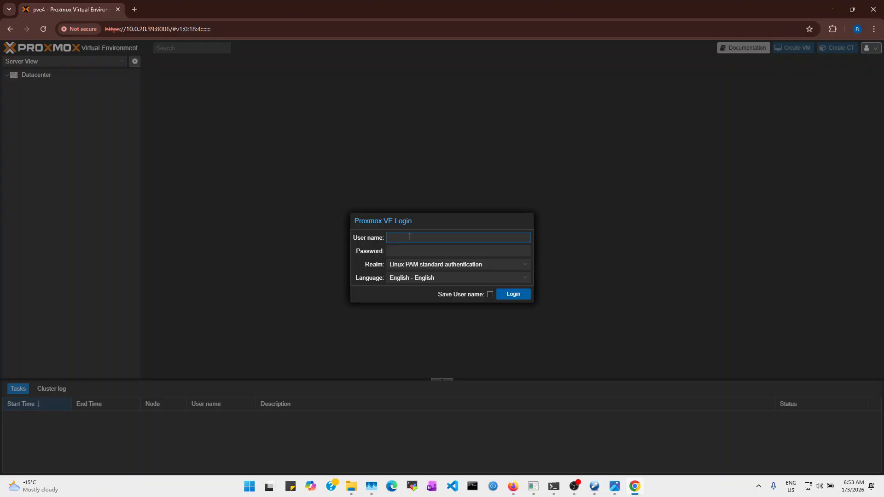
# Log in to Proxmox VE as root with the account password
pyautogui.write('root')
pyautogui.press('Tab')
pyautogui.write('•••••••••••')
pyautogui.press('Return')
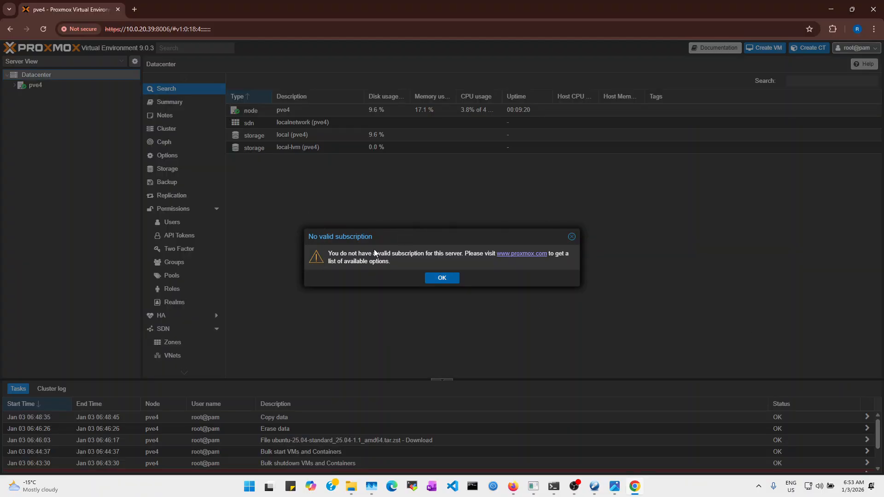
# Dismiss the No valid subscription notice
pyautogui.moveTo(328, 253); pyautogui.dragTo(391, 264)
pyautogui.click(393, 261)
pyautogui.tripleClick(393, 262)
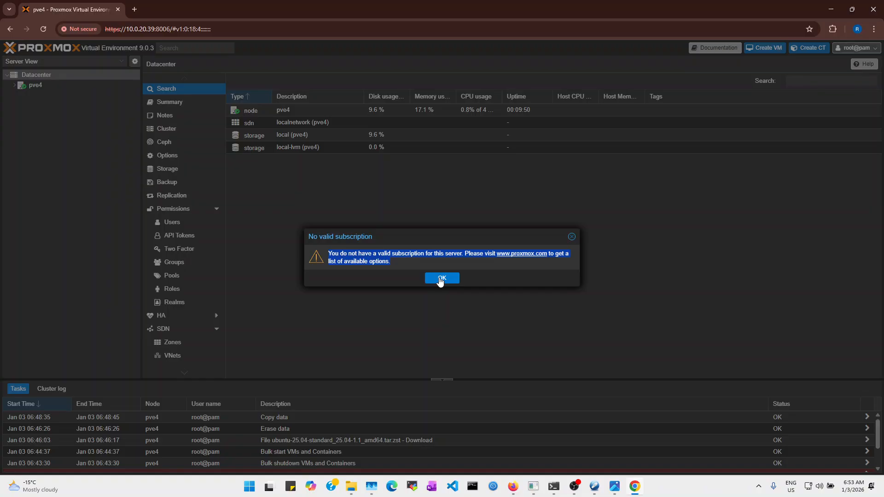
pyautogui.click(441, 279)
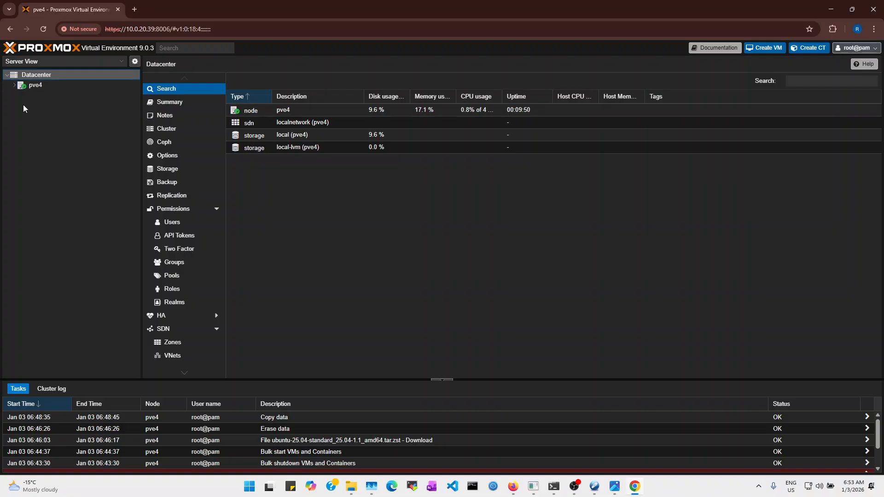
# Expand node pve4, collapse Permissions and SDN, and select the local (pve4) storage
pyautogui.click(14, 86)
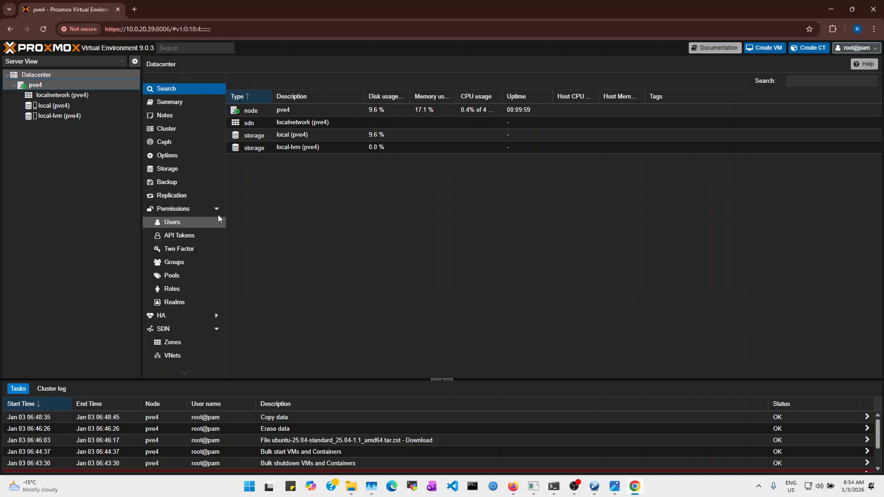
pyautogui.click(216, 209)
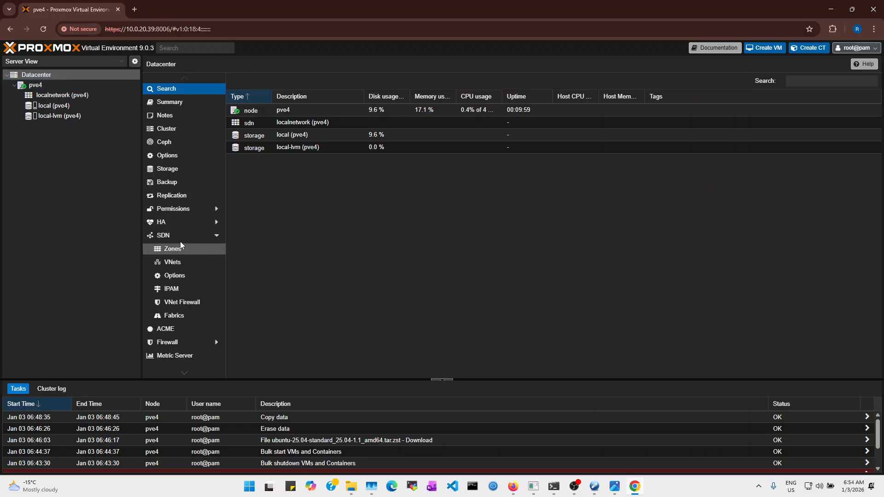
pyautogui.click(216, 235)
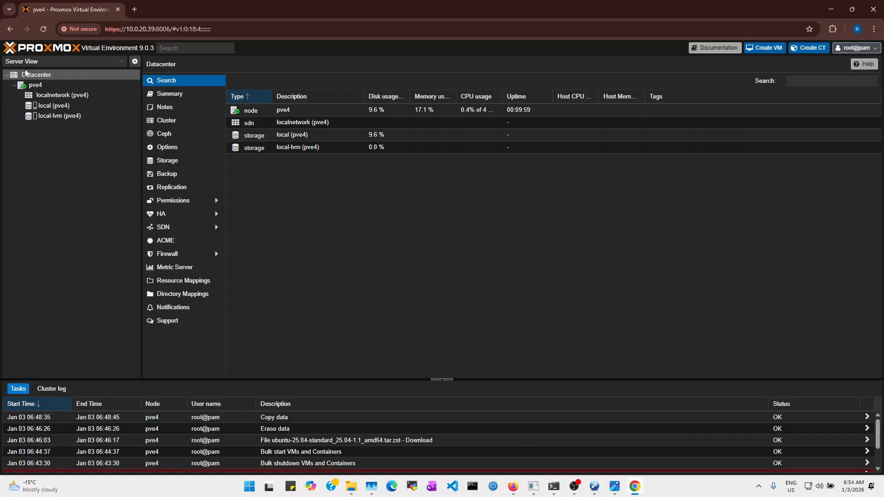
pyautogui.click(73, 106)
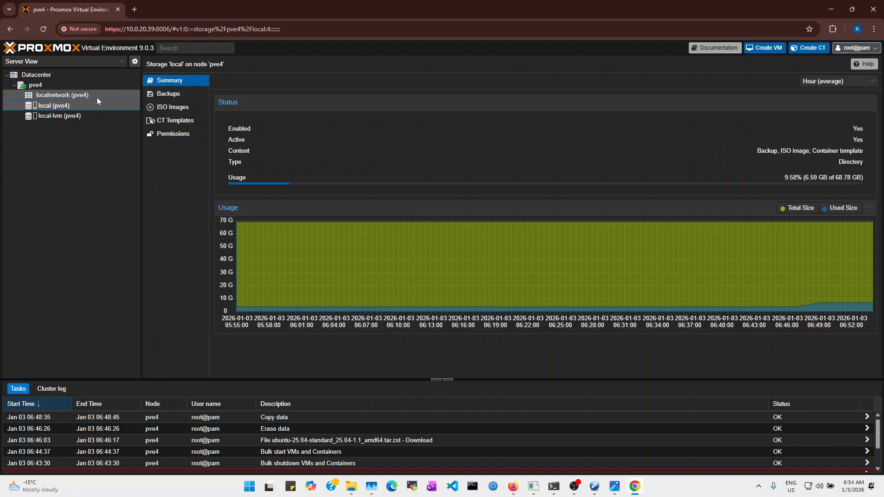
# Search the template catalogue for 'ubuntu' and download ubuntu-25.04-standard to local storage
pyautogui.click(169, 120)
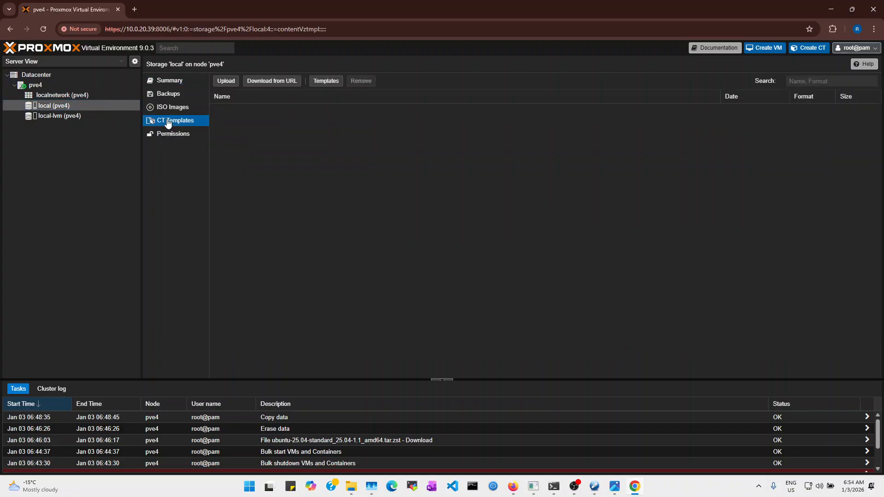
pyautogui.click(325, 83)
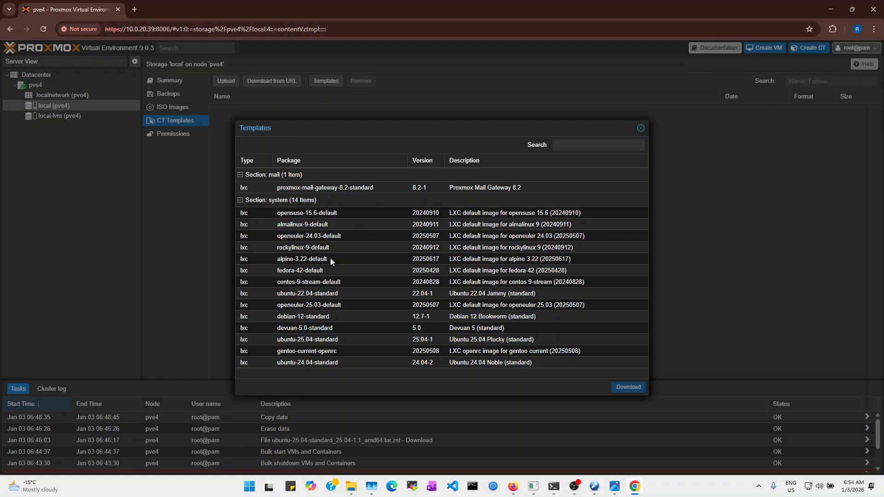
pyautogui.click(569, 145)
pyautogui.write('ubuntu')
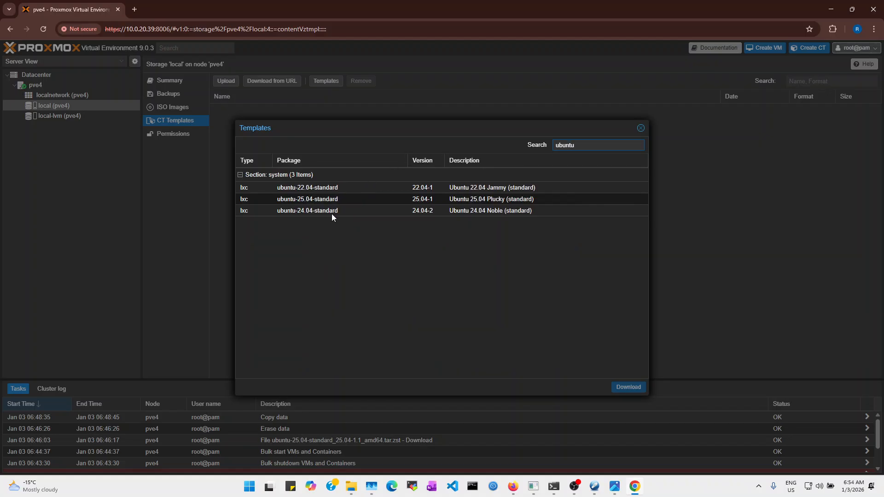
pyautogui.click(336, 198)
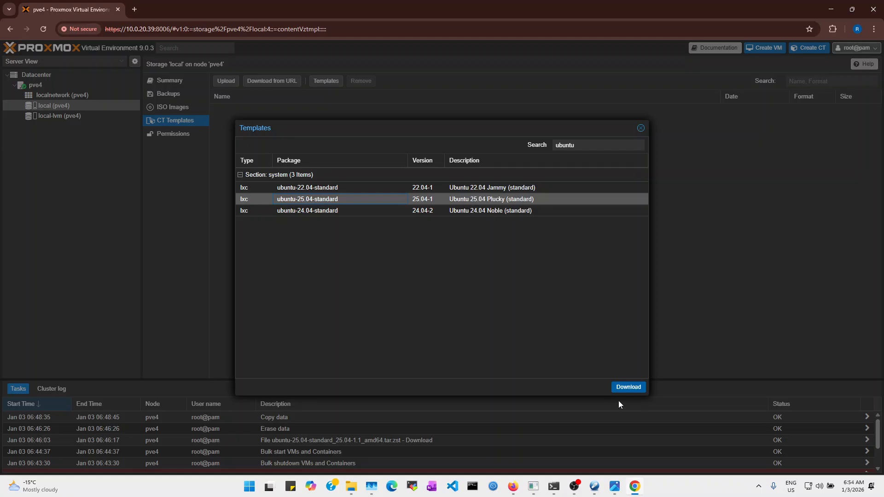
pyautogui.click(628, 388)
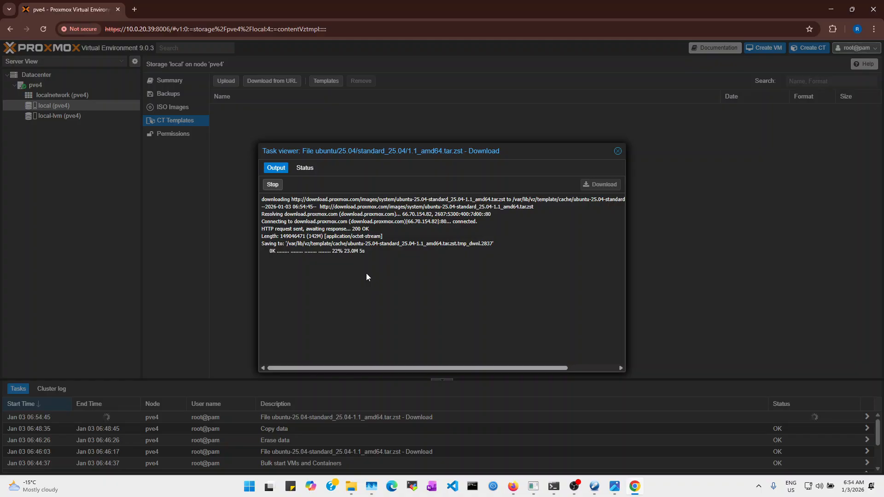
# Duplicate the Proxmox browser tab and return to the original tab
pyautogui.rightClick(62, 8)
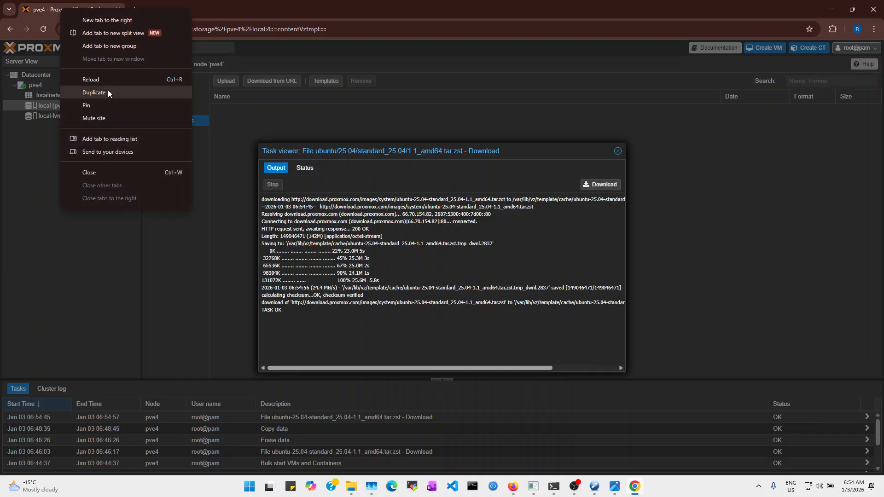
pyautogui.click(109, 91)
pyautogui.click(79, 10)
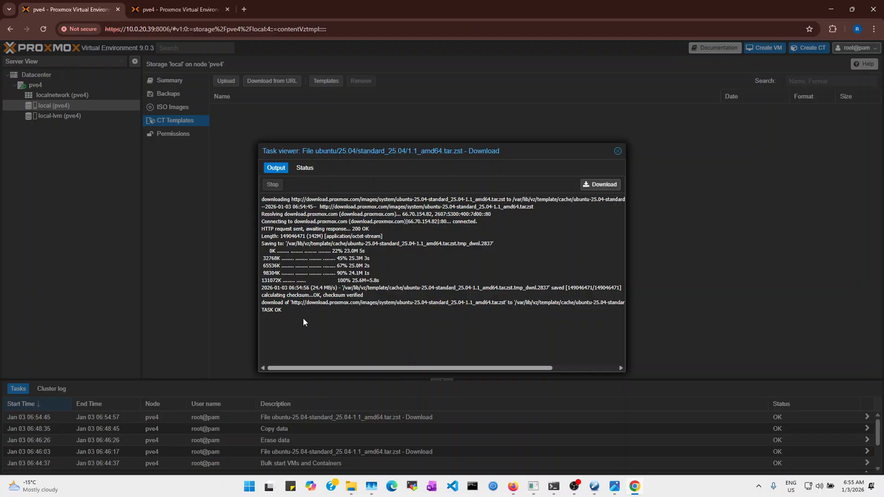
# Close the finished download log, select the ubuntu-25.04-standard template, then switch to the duplicate tab
pyautogui.moveTo(281, 306); pyautogui.dragTo(261, 295)
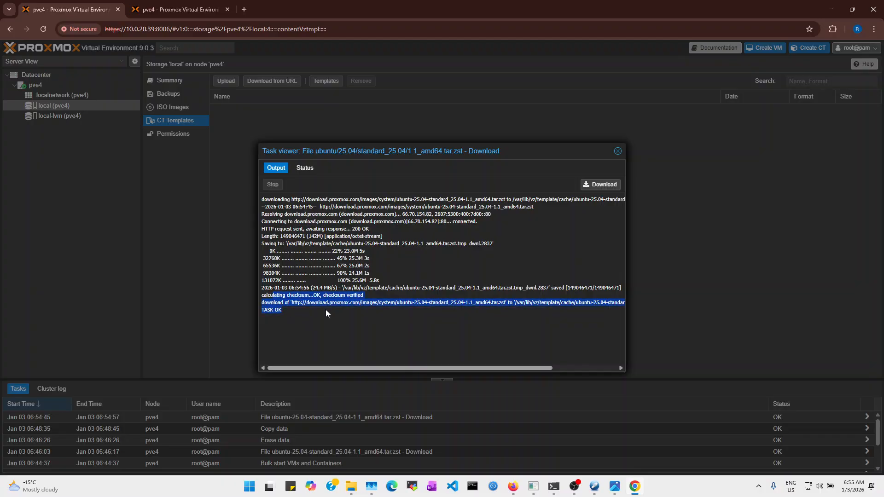
pyautogui.click(618, 151)
pyautogui.click(357, 109)
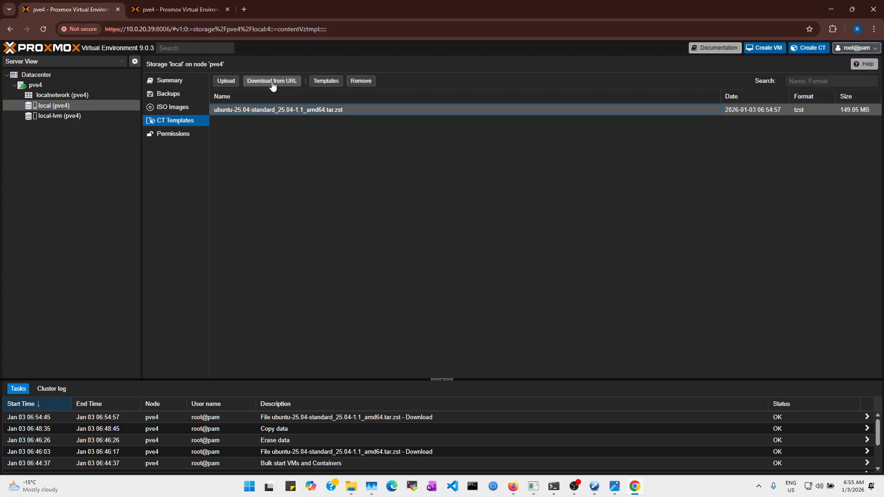
pyautogui.click(174, 7)
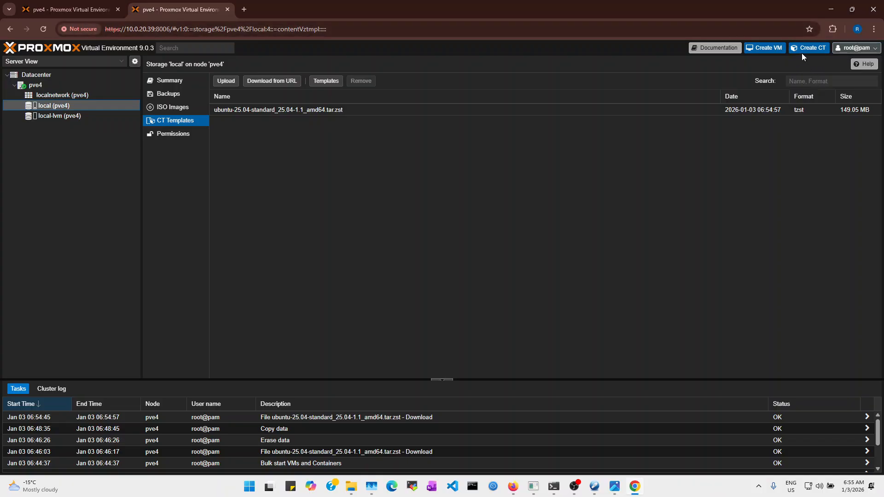
# Start a new container with CT ID 600, hostname demo, and a root password
pyautogui.click(812, 49)
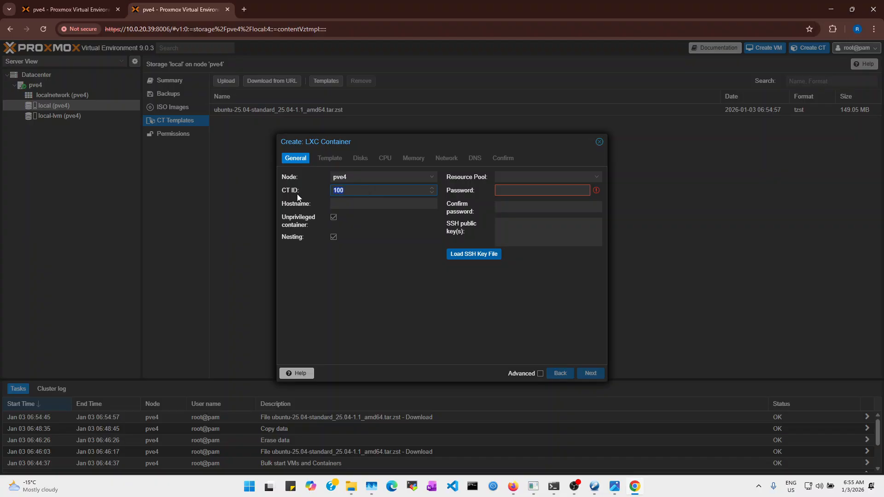
pyautogui.write('600')
pyautogui.click(349, 205)
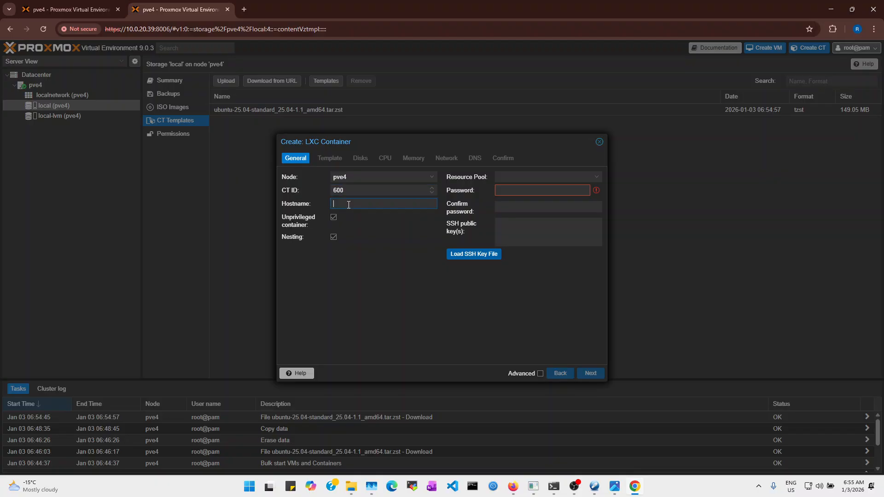
pyautogui.write('demo')
pyautogui.click(528, 189)
pyautogui.write('password1')
pyautogui.press('Tab')
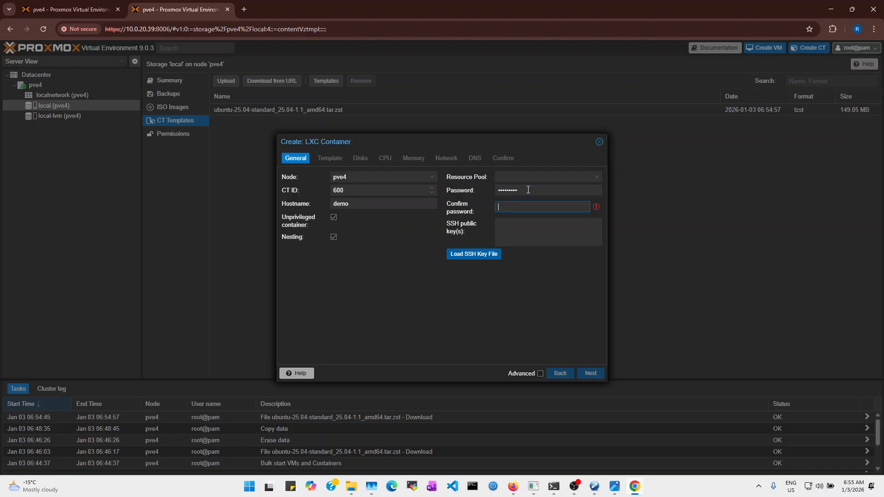
pyautogui.write('password1')
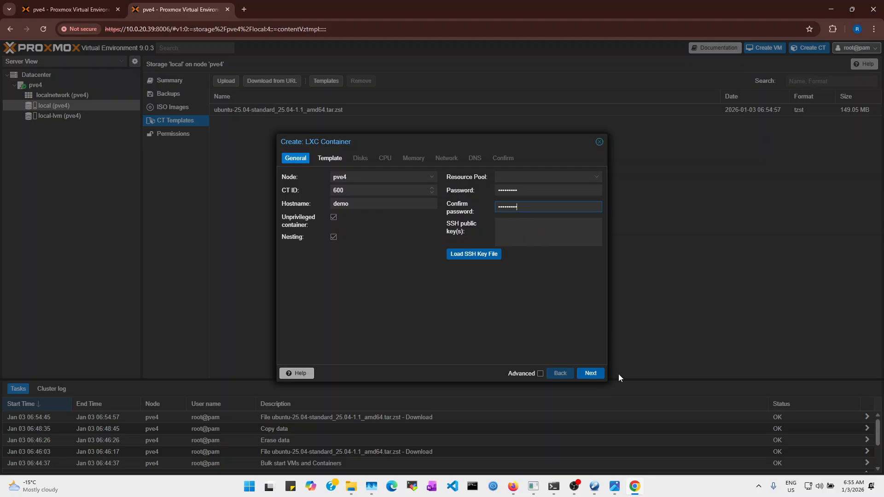
# Choose the ubuntu-25.04-standard template for the container
pyautogui.click(593, 375)
pyautogui.click(386, 189)
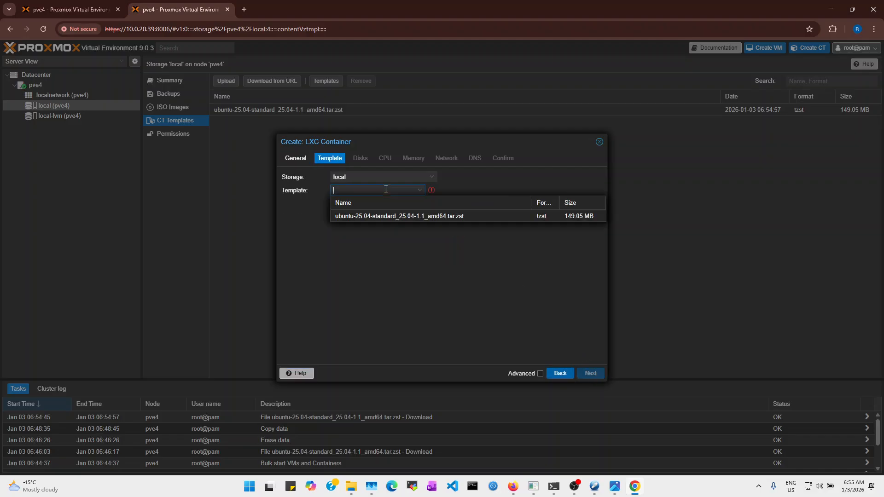
pyautogui.click(413, 217)
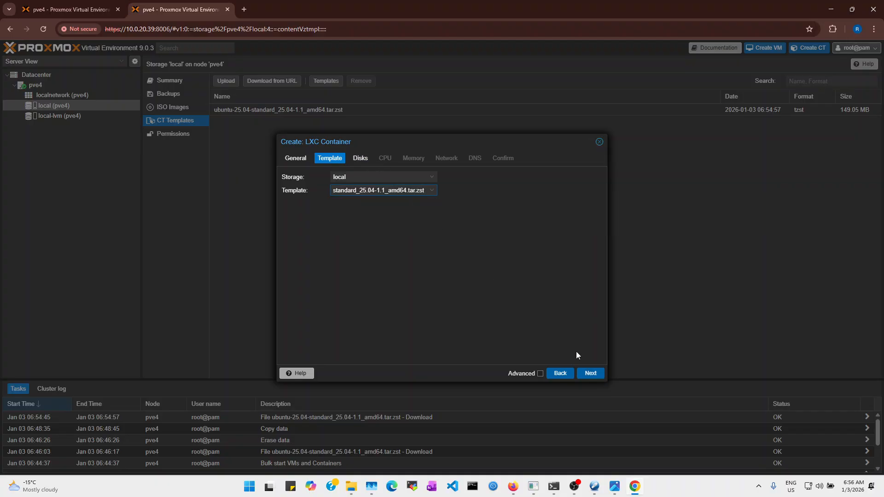
pyautogui.click(590, 372)
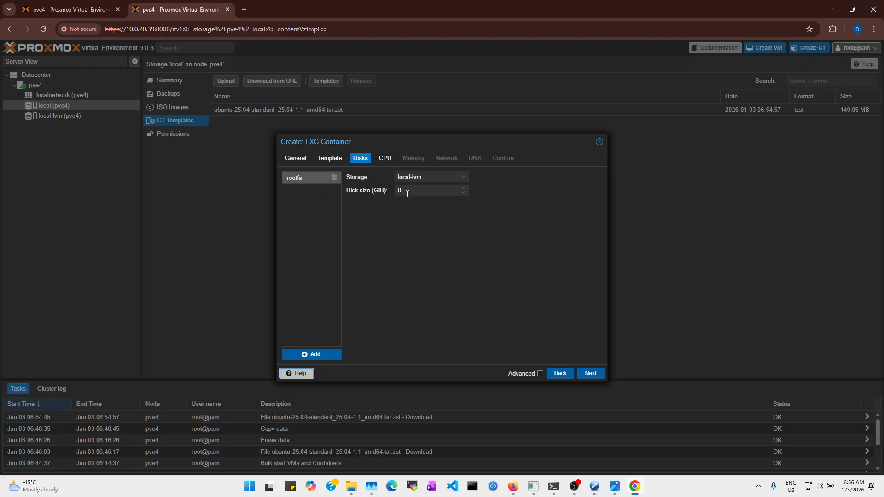
# Keep an 8 GiB local-lvm root disk, set 1 CPU core and 1024 MiB memory
pyautogui.click(457, 177)
pyautogui.click(441, 200)
pyautogui.click(387, 159)
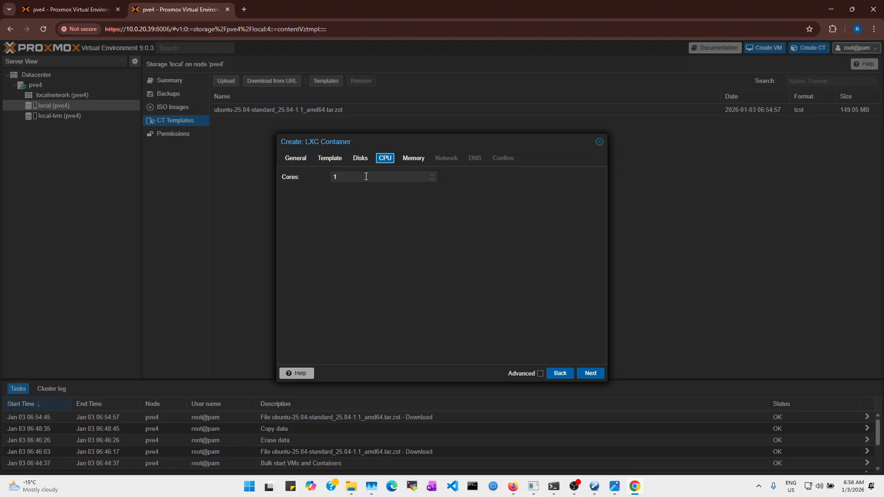
pyautogui.click(432, 175)
pyautogui.click(432, 179)
pyautogui.click(410, 161)
pyautogui.click(316, 178)
pyautogui.write('1024')
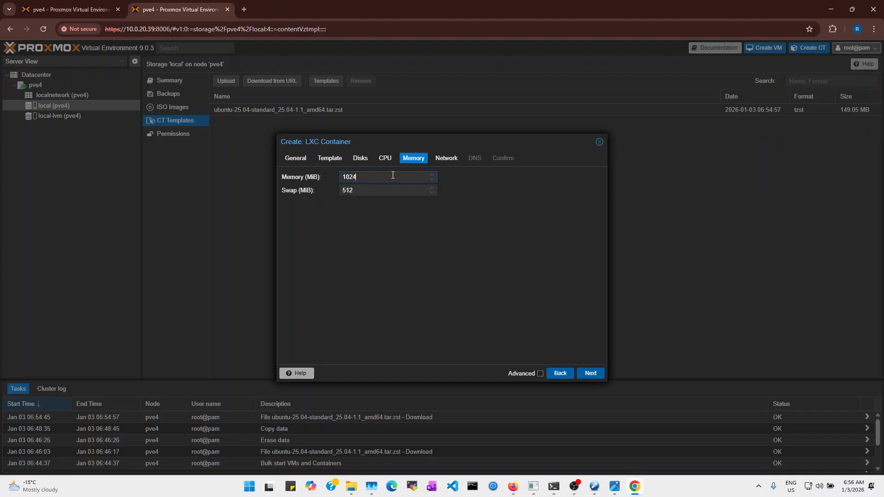
pyautogui.click(445, 158)
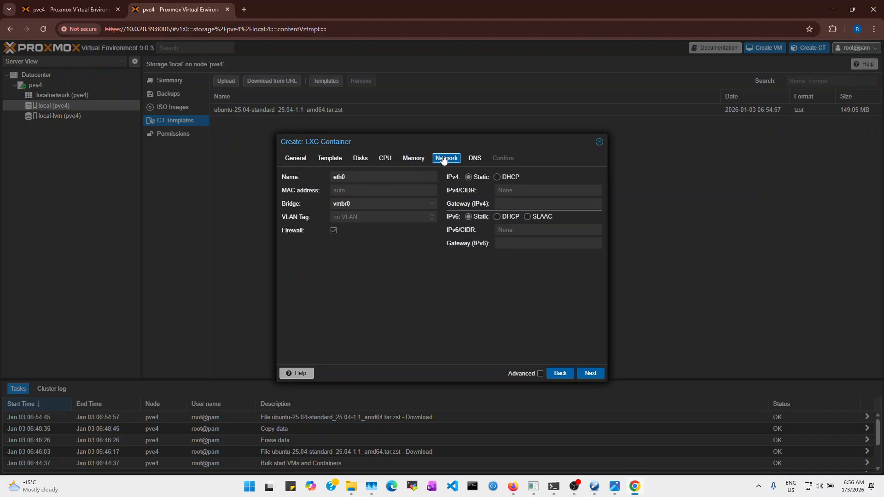
# Set eth0 on vmbr0 to obtain IPv4 via DHCP and advance to DNS
pyautogui.click(497, 177)
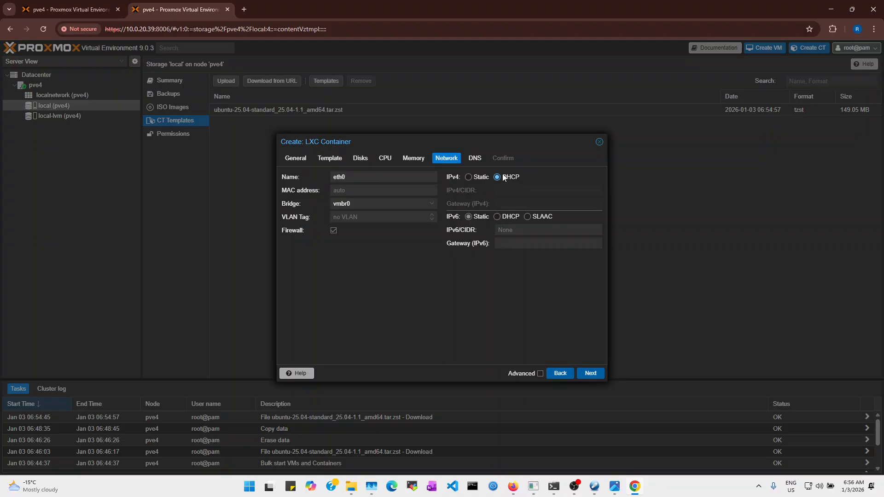
pyautogui.click(469, 177)
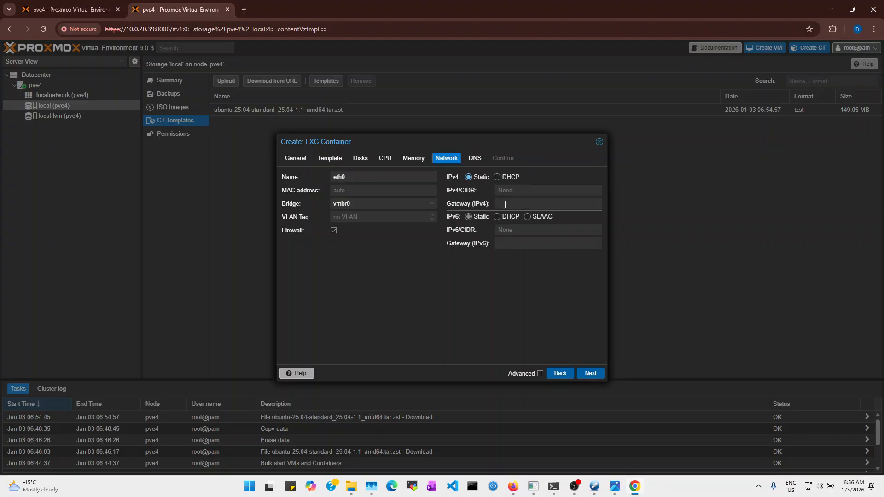
pyautogui.click(502, 177)
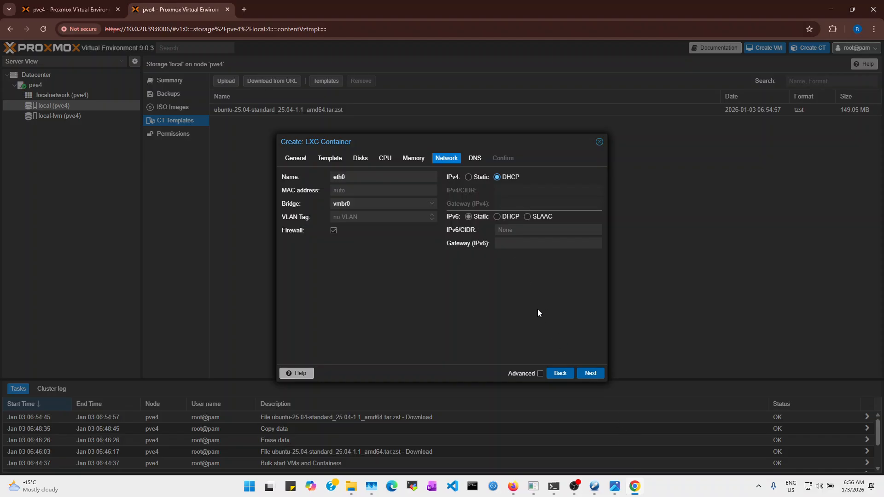
pyautogui.click(541, 241)
pyautogui.click(592, 371)
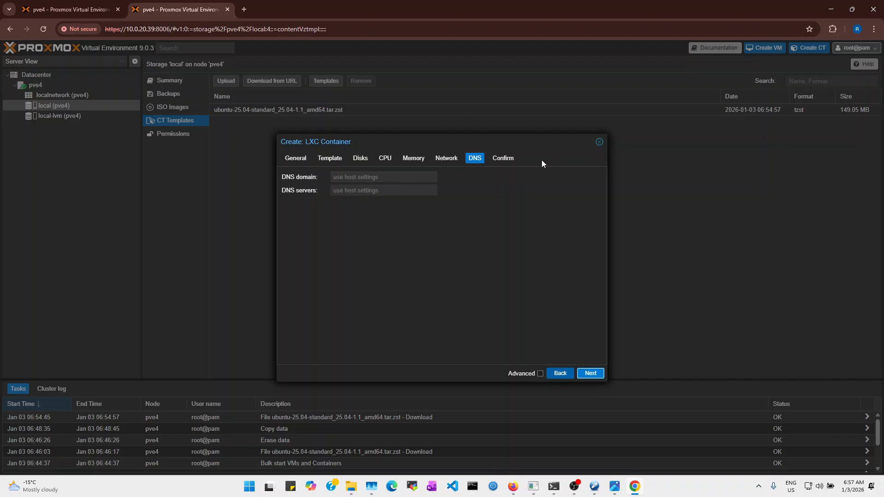
# Enable 'Start after created' on the Confirm page and finish creating CT 600
pyautogui.click(511, 159)
pyautogui.click(314, 354)
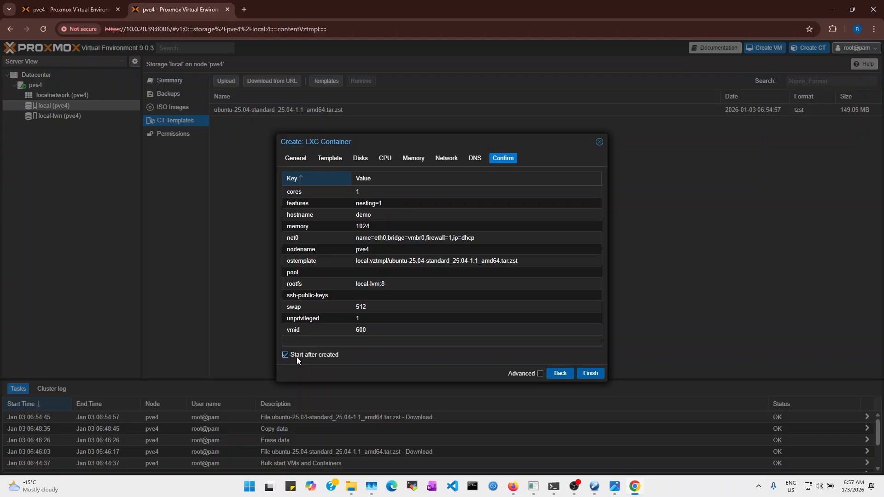
pyautogui.click(591, 373)
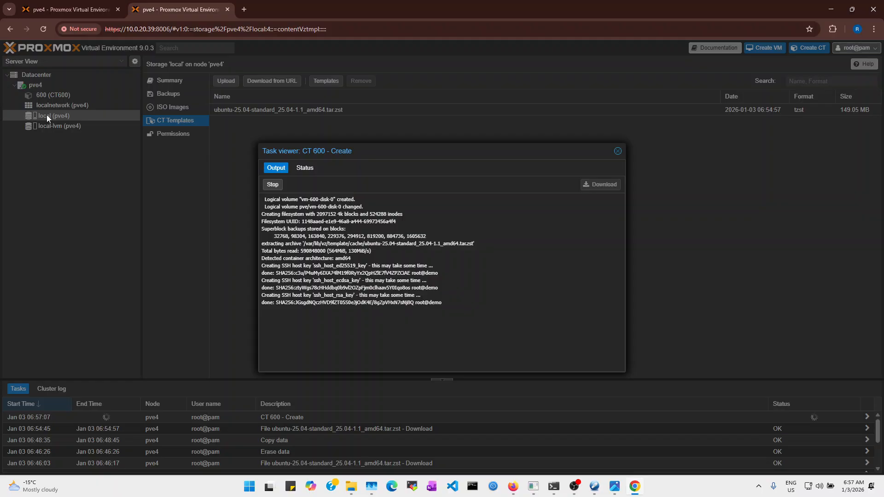
pyautogui.click(20, 6)
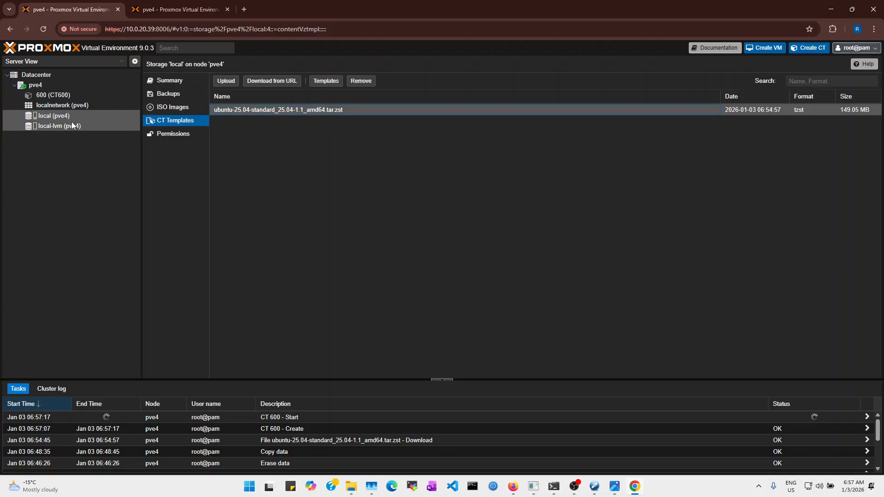
# List local ISO images showing ubuntu-24.04.2-live-server-amd64.iso, then cancel the Upload dialog
pyautogui.click(167, 107)
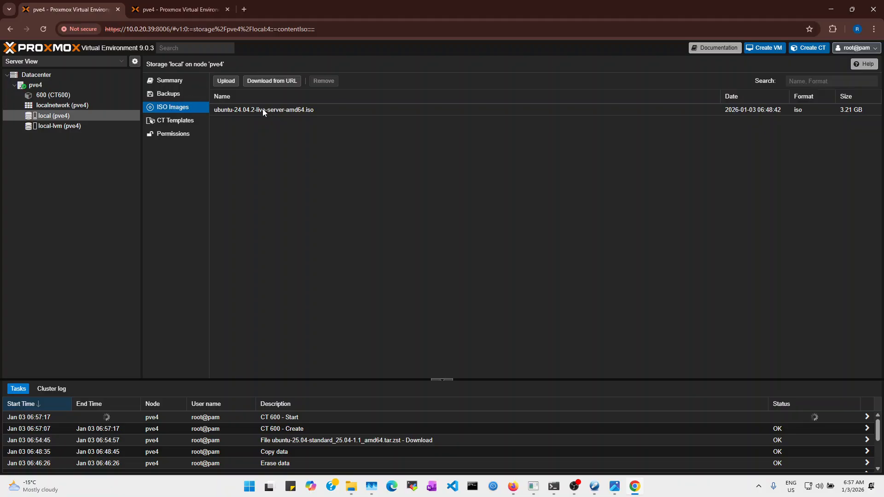
pyautogui.click(244, 109)
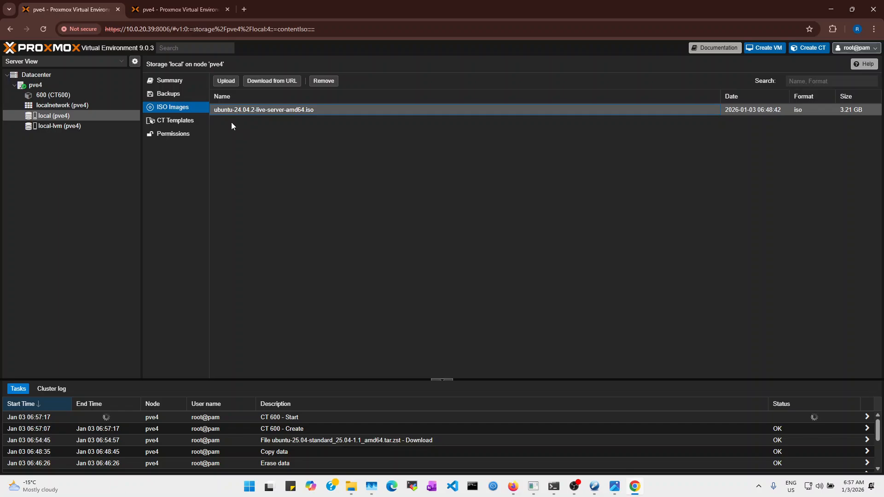
pyautogui.click(226, 82)
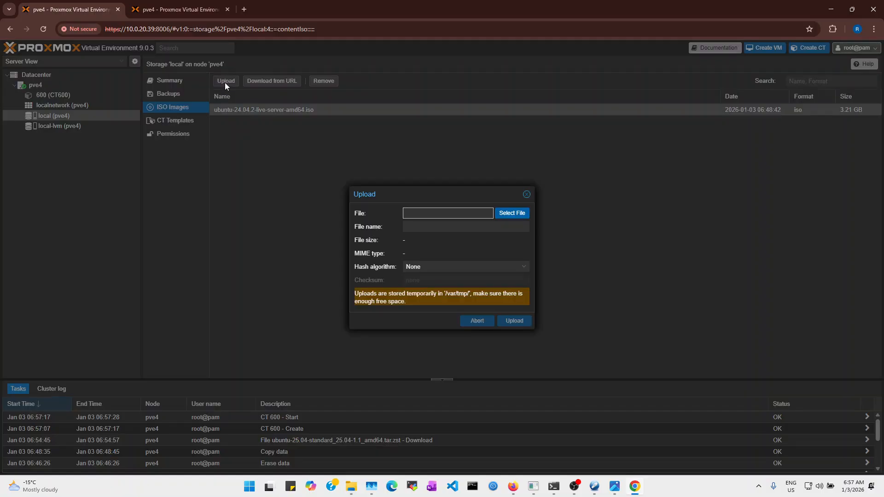
pyautogui.click(512, 213)
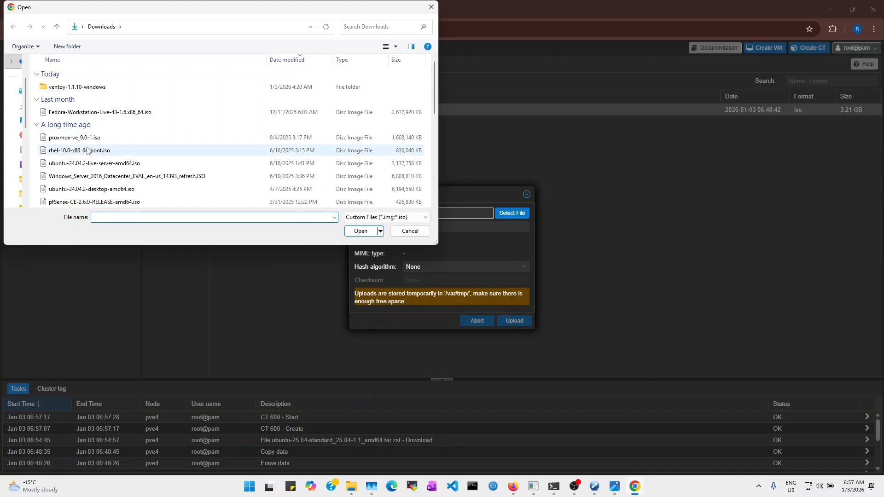
pyautogui.click(85, 164)
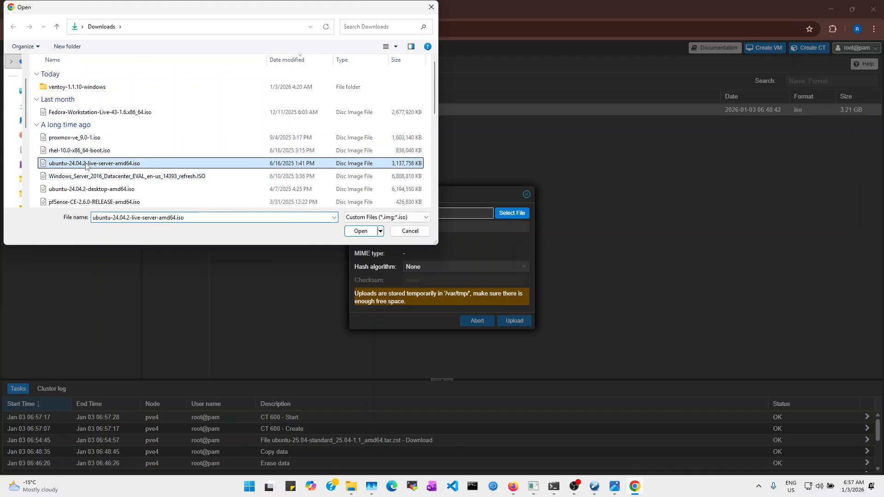
pyautogui.click(359, 231)
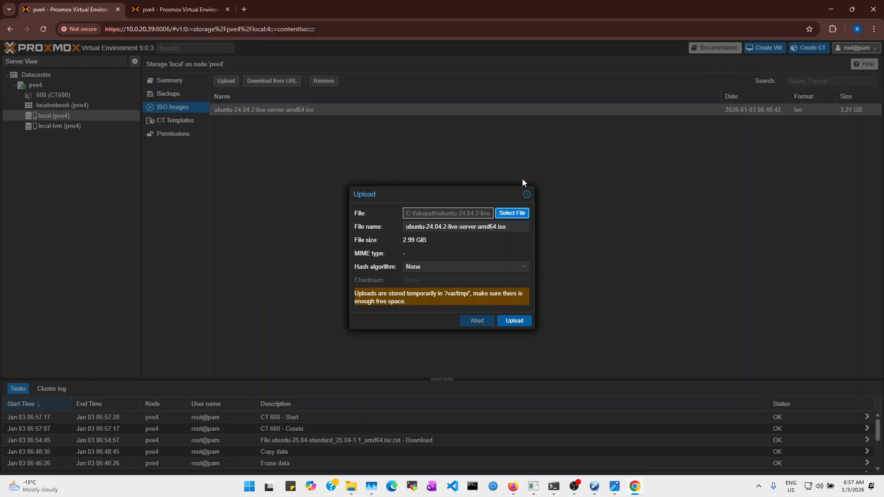
pyautogui.moveTo(527, 197); pyautogui.dragTo(525, 197)
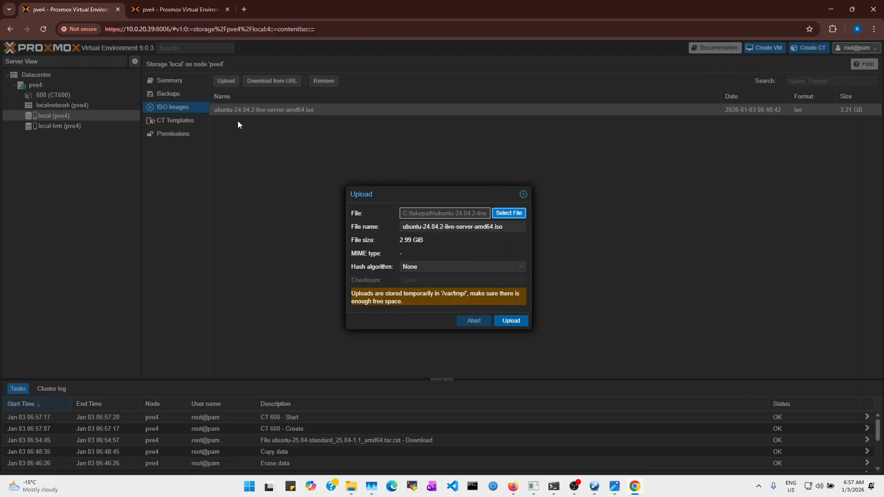
pyautogui.click(523, 193)
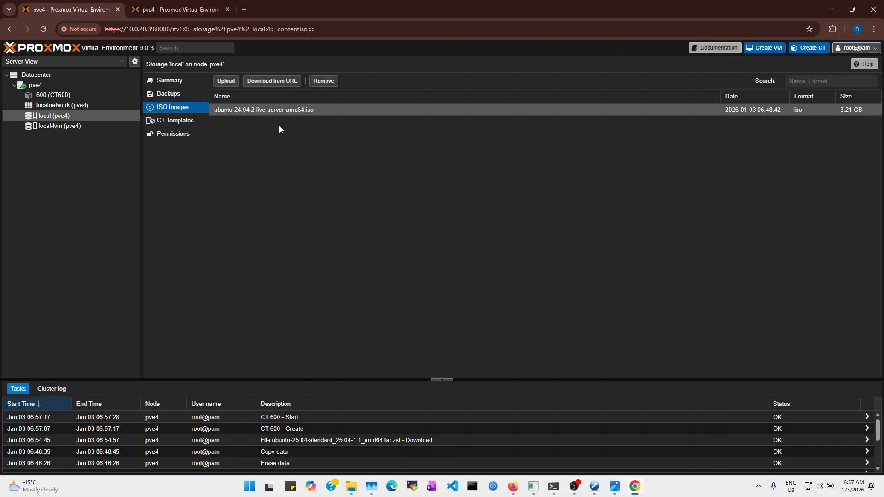
# Start a new virtual machine with VM ID 601 and name it VM1
pyautogui.click(760, 49)
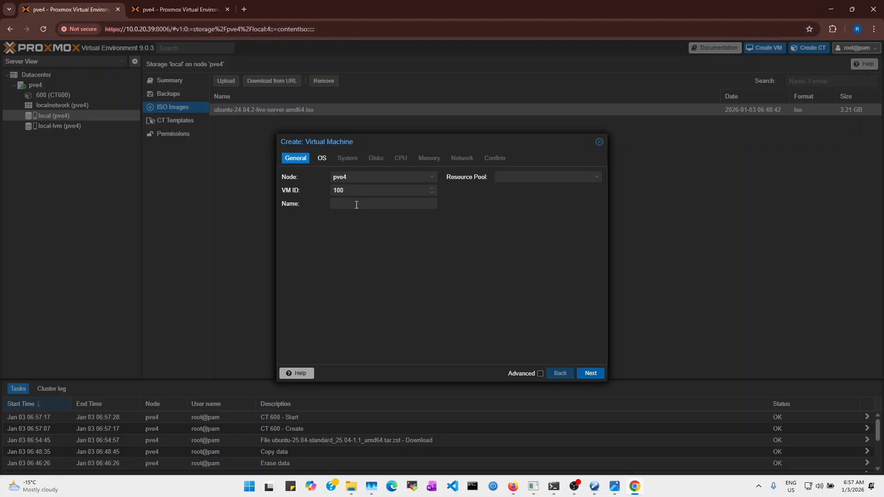
pyautogui.moveTo(351, 190); pyautogui.dragTo(303, 193)
pyautogui.write('601')
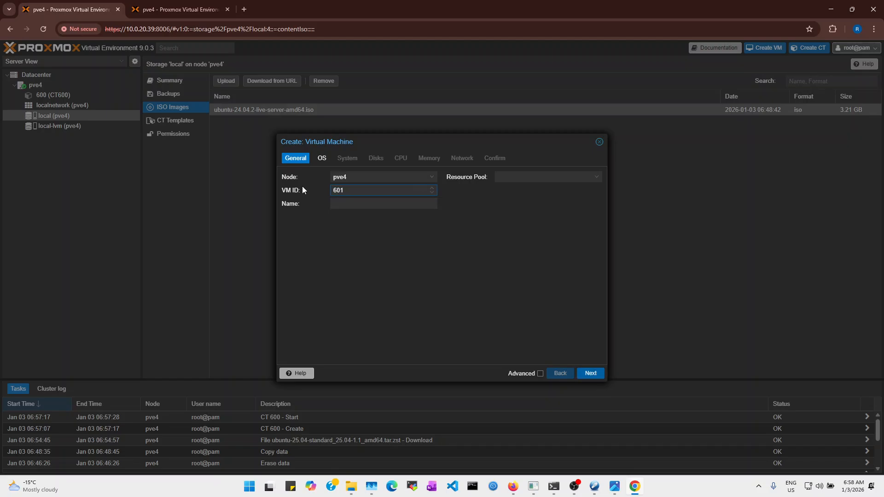
pyautogui.press('BackSpace')
pyautogui.write('0')
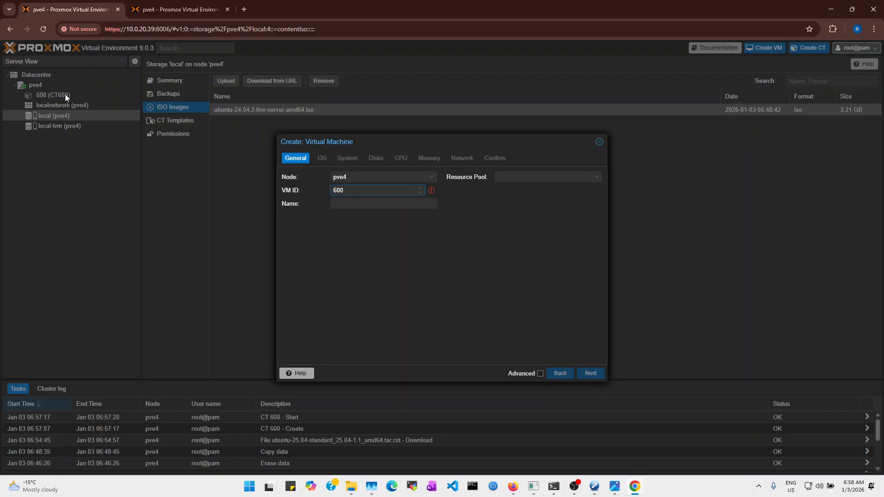
pyautogui.press('BackSpace')
pyautogui.write('1')
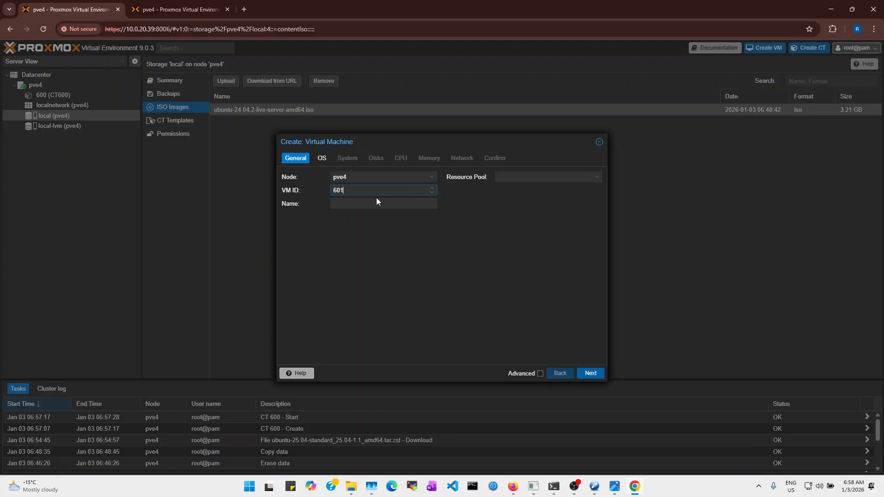
pyautogui.click(349, 204)
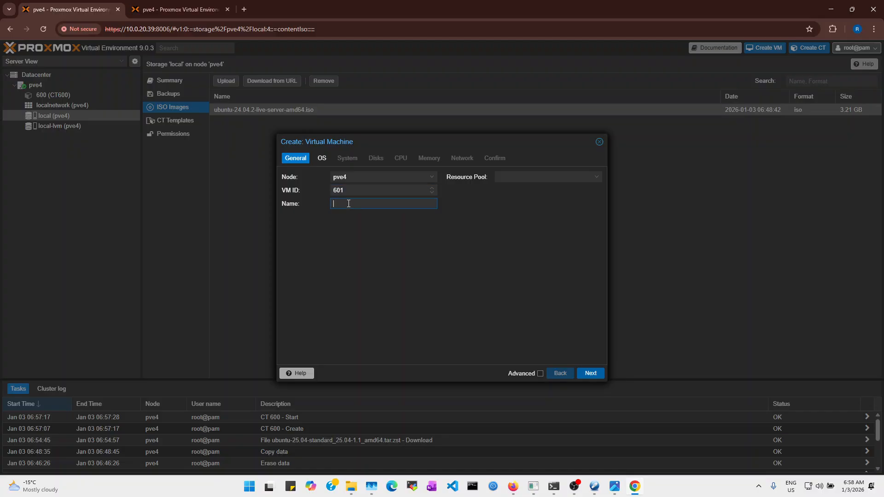
pyautogui.write('VM1')
# Boot from the Ubuntu 24.04.2 server ISO with Linux as the guest OS type
pyautogui.click(592, 374)
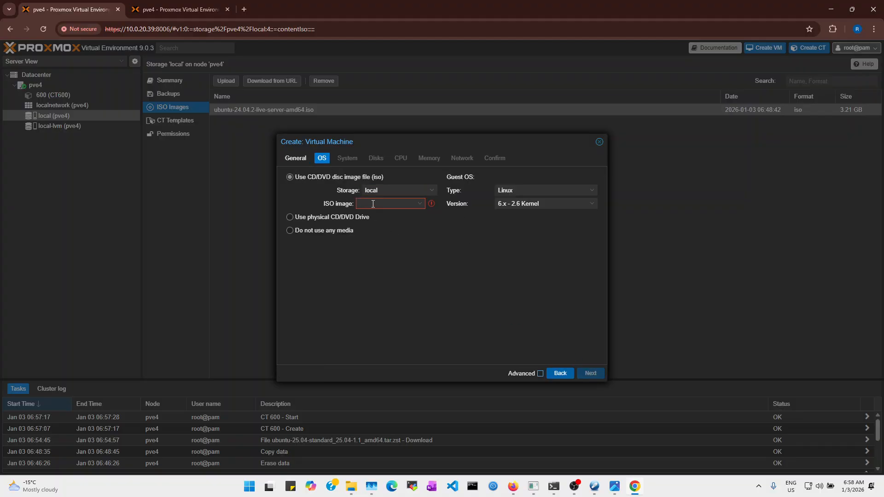
pyautogui.click(384, 205)
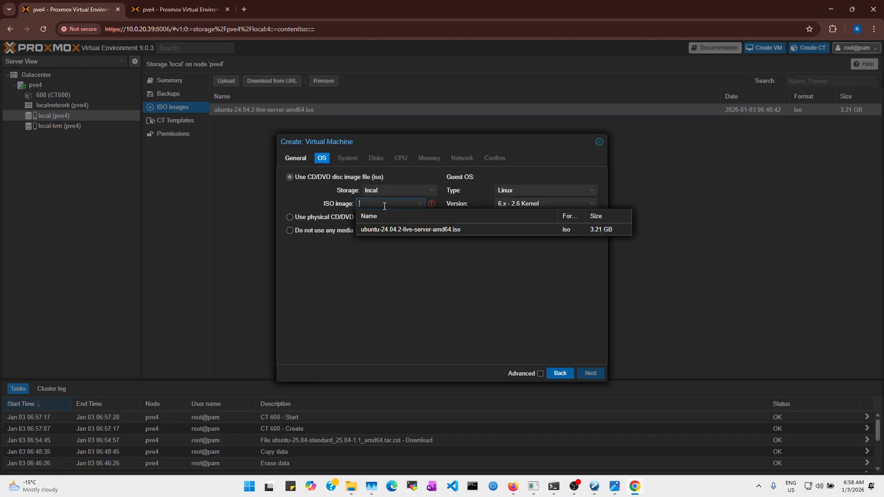
pyautogui.click(400, 230)
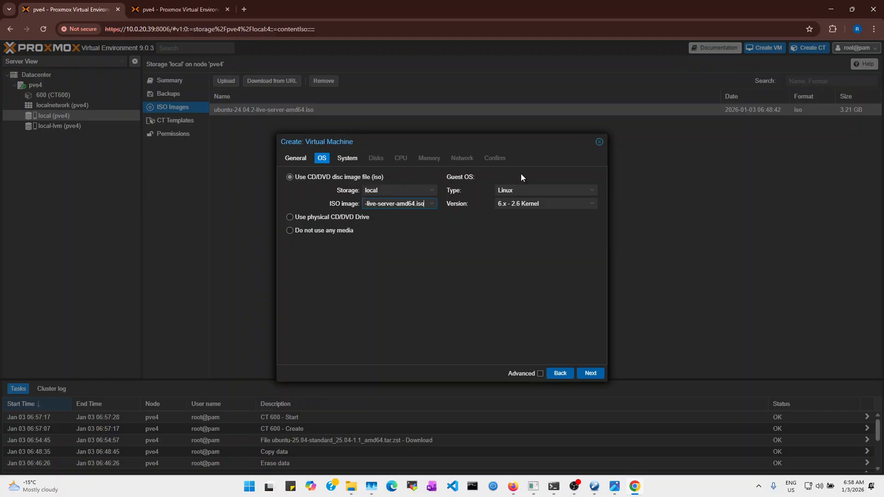
pyautogui.click(526, 189)
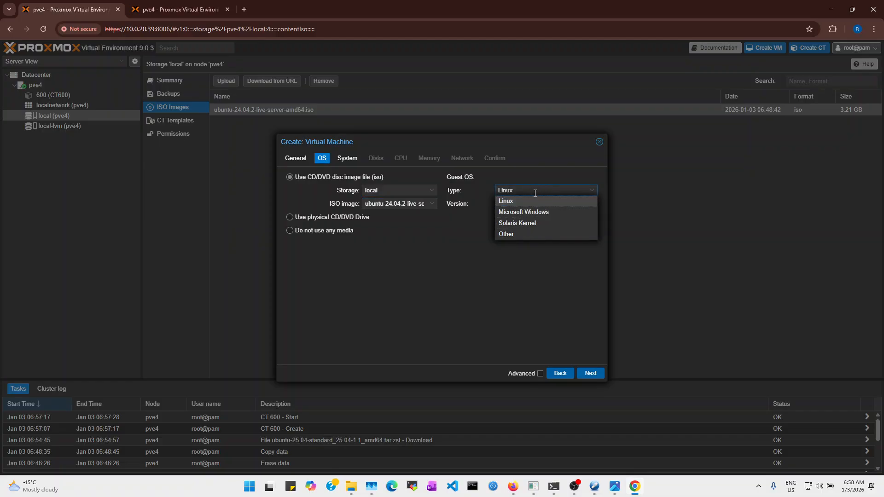
pyautogui.click(509, 201)
# Keep default system, disk, CPU, memory and network settings, enable start after creation, and finish
pyautogui.click(589, 373)
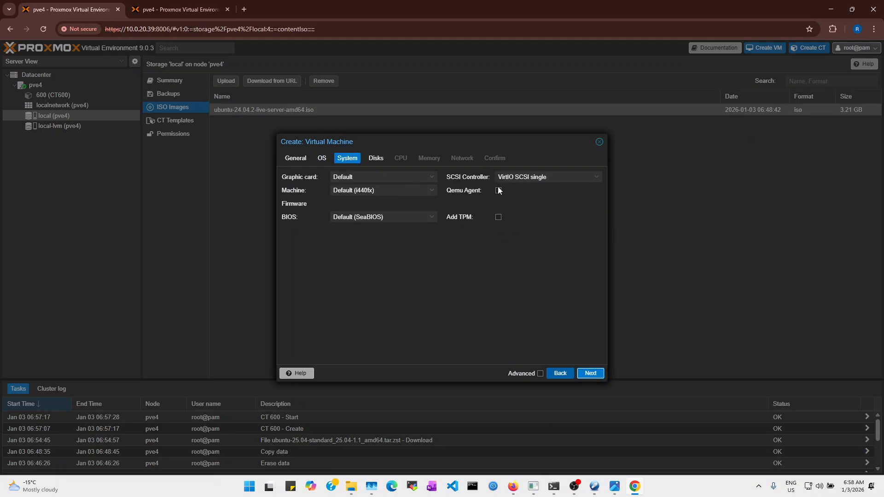
pyautogui.click(384, 162)
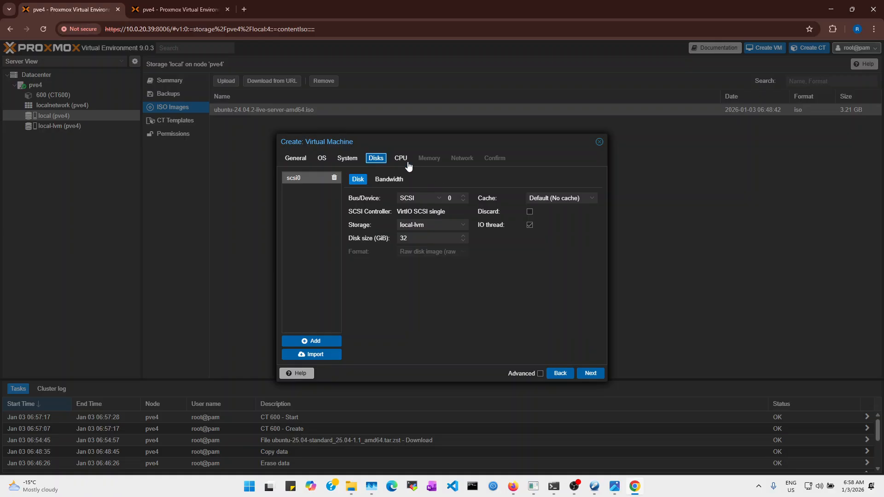
pyautogui.click(400, 161)
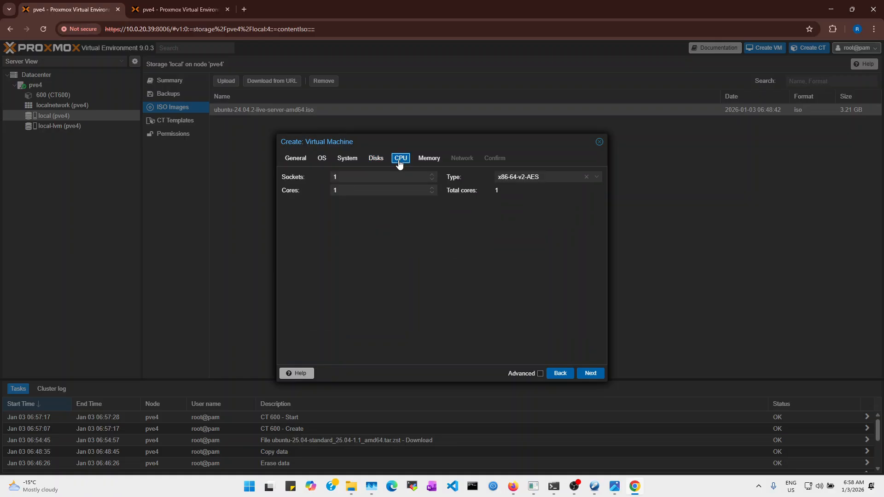
pyautogui.click(431, 161)
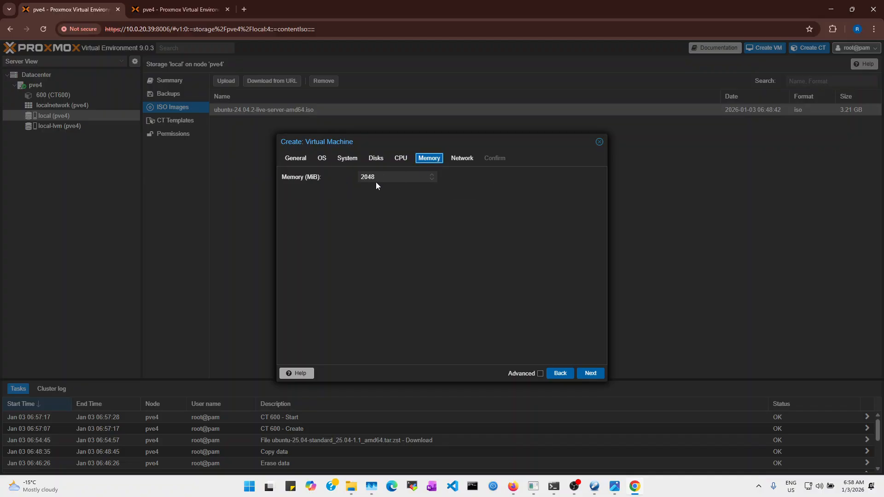
pyautogui.click(464, 161)
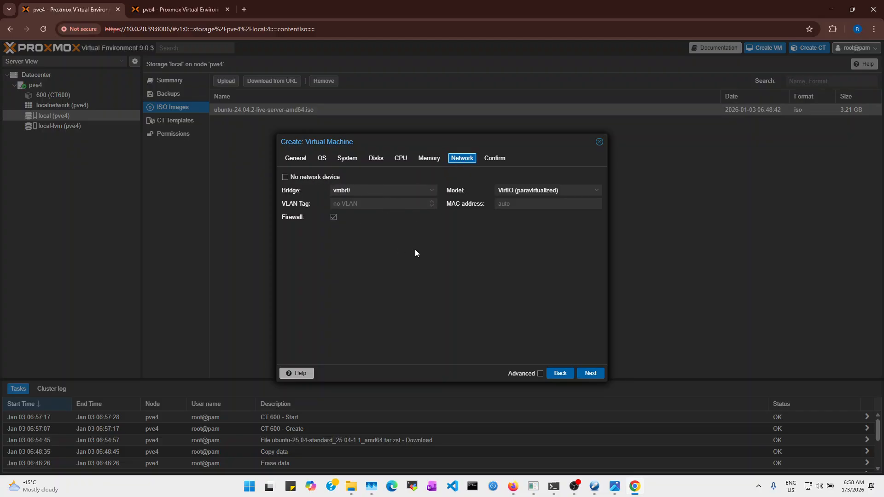
pyautogui.click(495, 159)
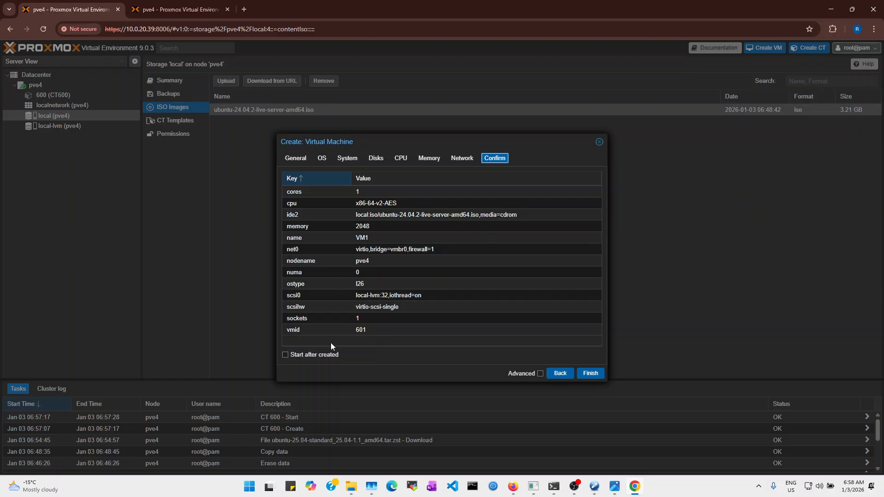
pyautogui.click(316, 357)
pyautogui.click(590, 373)
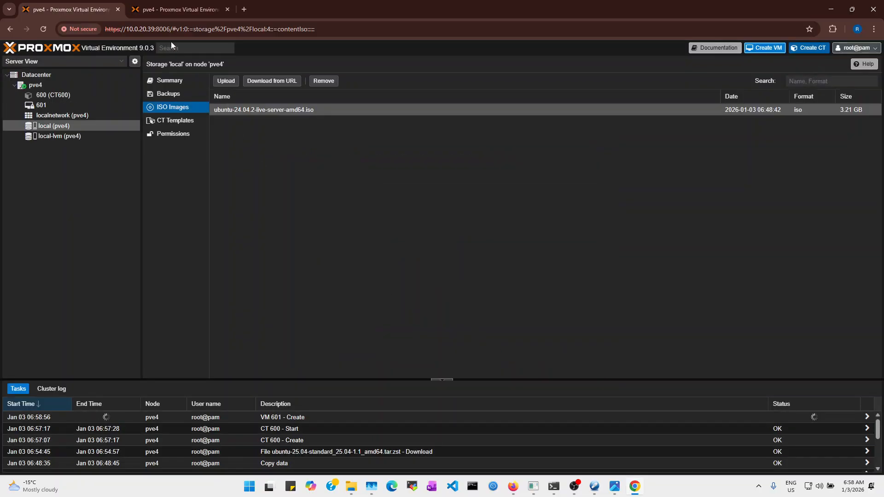
# Close the container creation log and log in to CT 600's console as root
pyautogui.click(152, 9)
pyautogui.moveTo(321, 311); pyautogui.dragTo(350, 233)
pyautogui.click(618, 152)
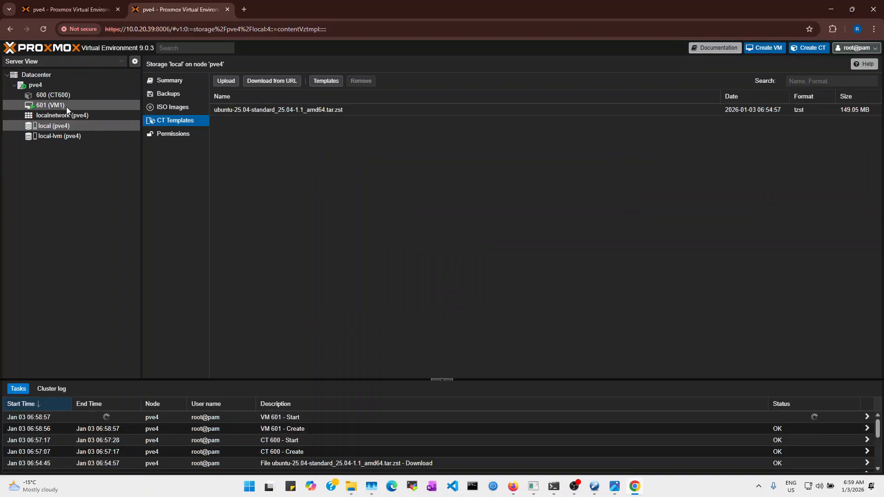
pyautogui.click(67, 95)
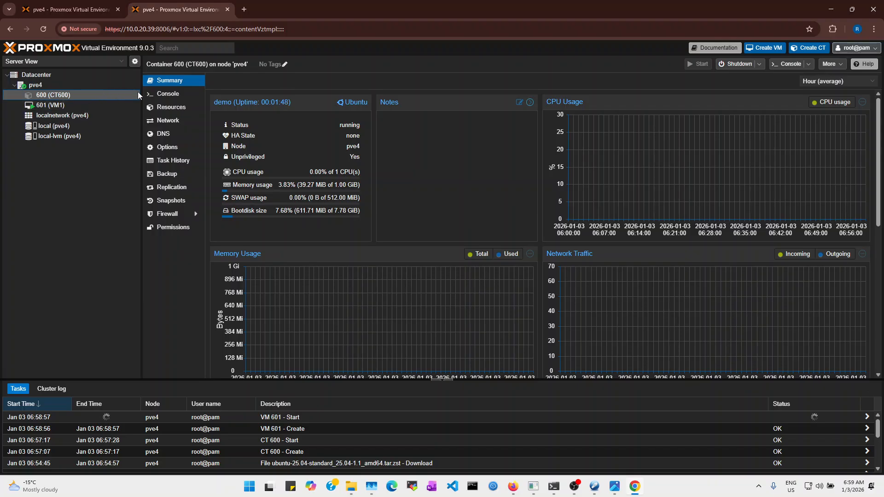
pyautogui.click(168, 97)
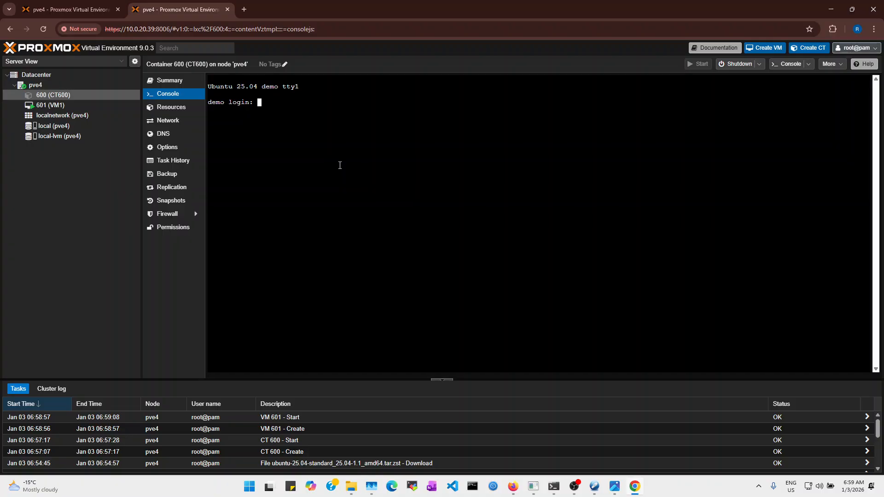
pyautogui.write('root')
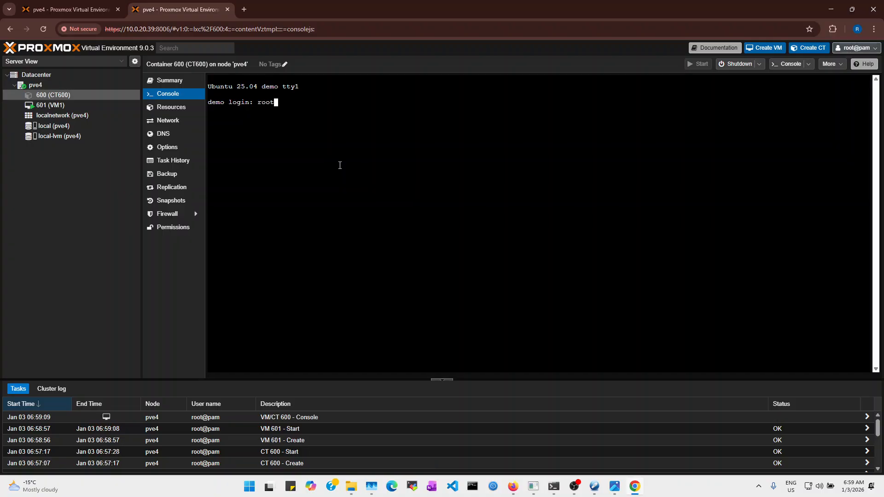
pyautogui.press('Return')
pyautogui.press('Return')
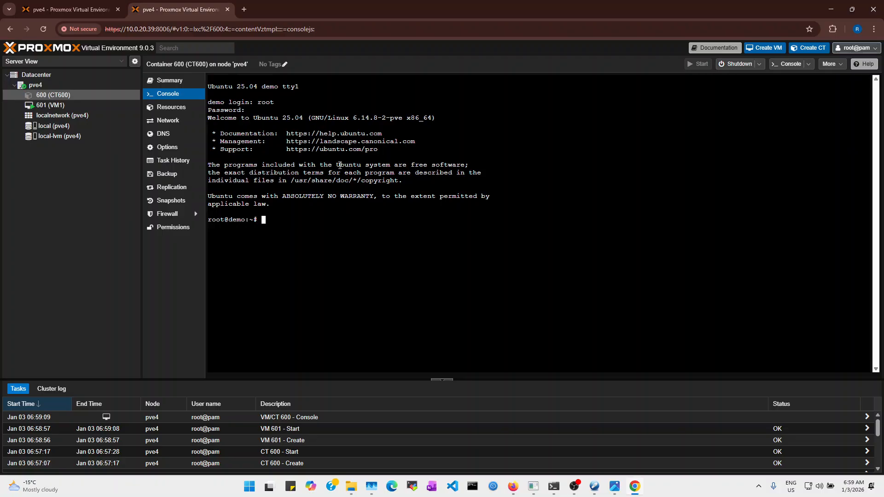
# Run 'ip a' to find eth0's 10.0.20.x/24 address, then run 'apt update'
pyautogui.press('Return')
pyautogui.press('Return')
pyautogui.write('ip a')
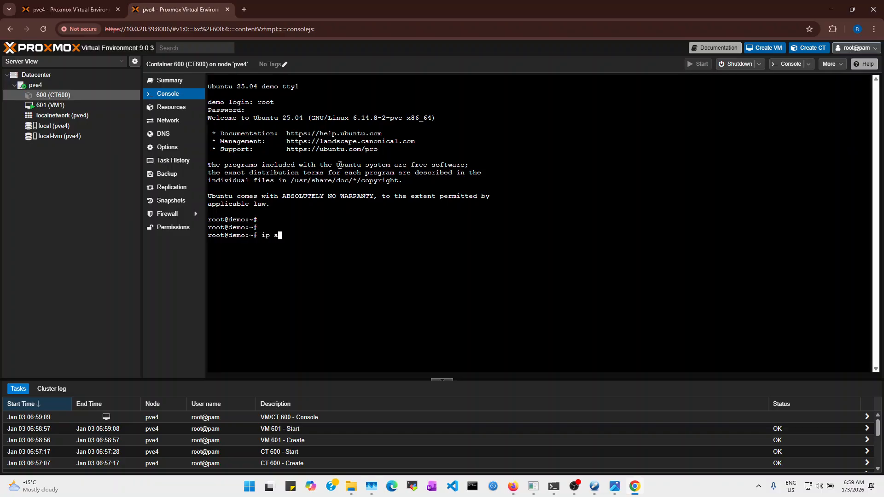
pyautogui.press('Return')
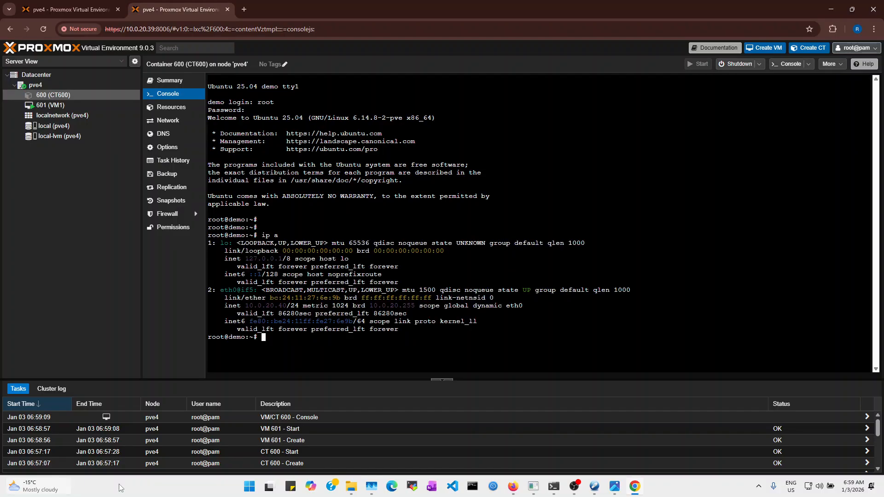
pyautogui.moveTo(216, 290); pyautogui.dragTo(249, 311)
pyautogui.click(273, 306)
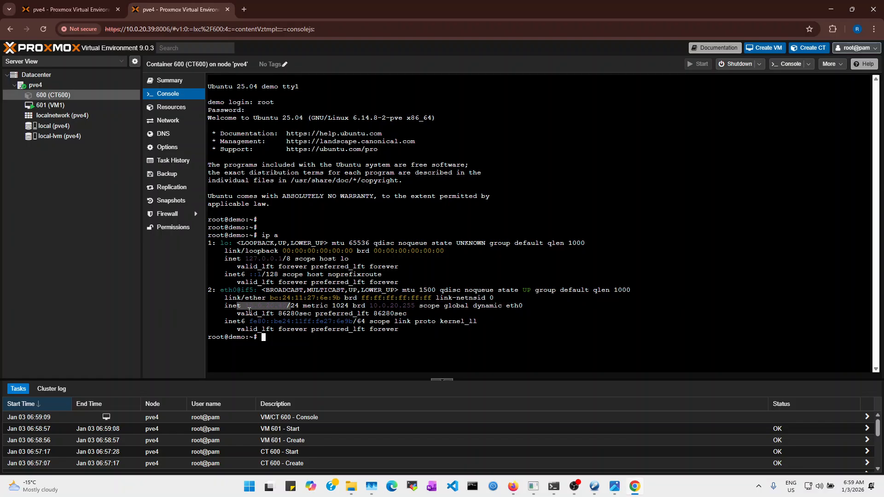
pyautogui.click(274, 304)
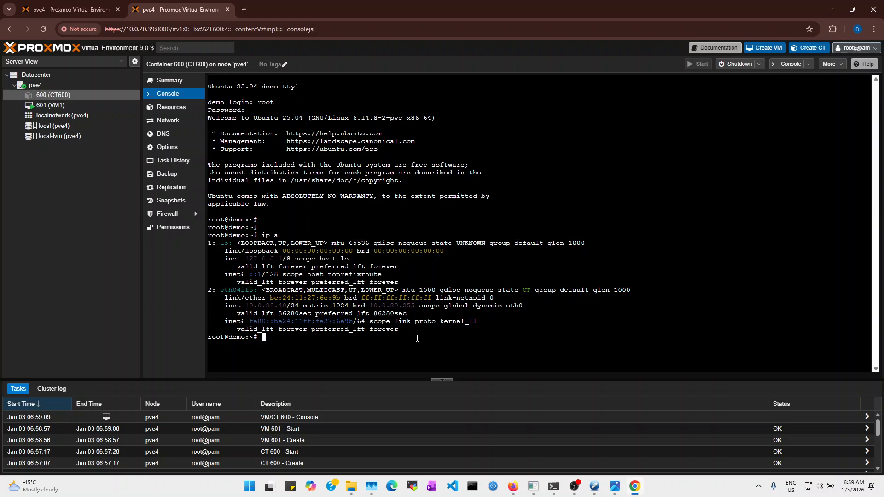
pyautogui.write('apt update')
pyautogui.press('Return')
pyautogui.click(64, 115)
pyautogui.click(62, 105)
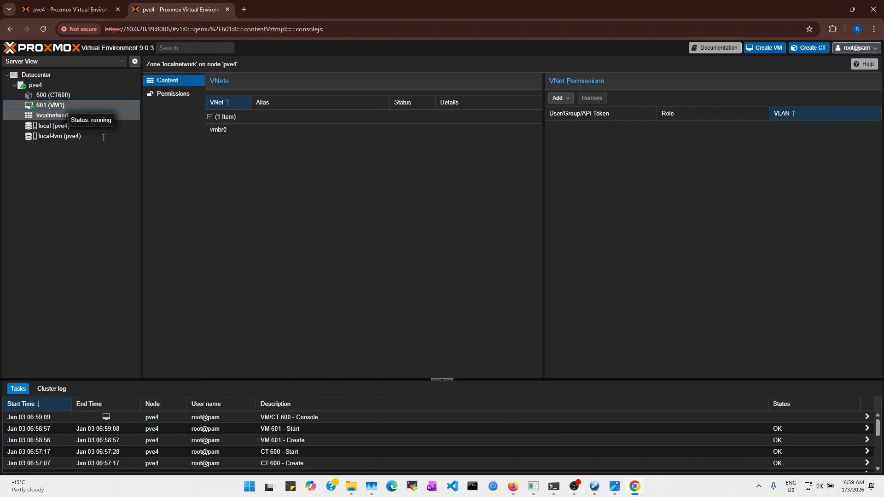
pyautogui.click(165, 94)
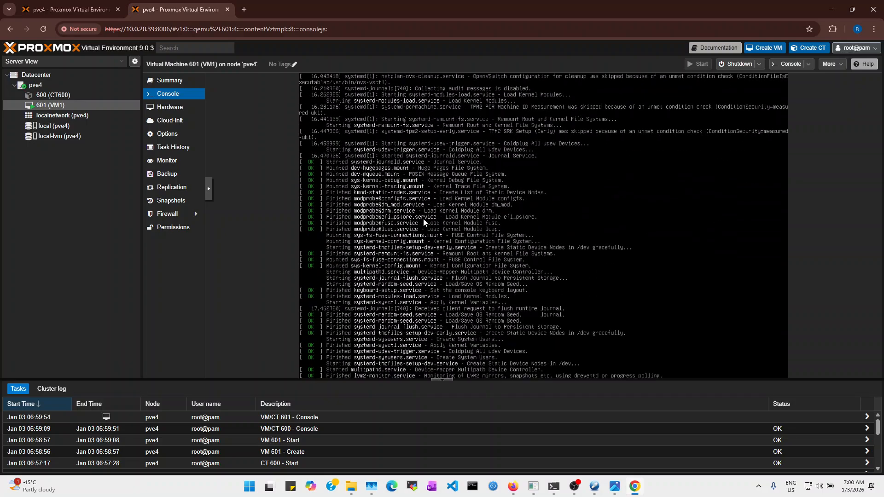
pyautogui.click(53, 95)
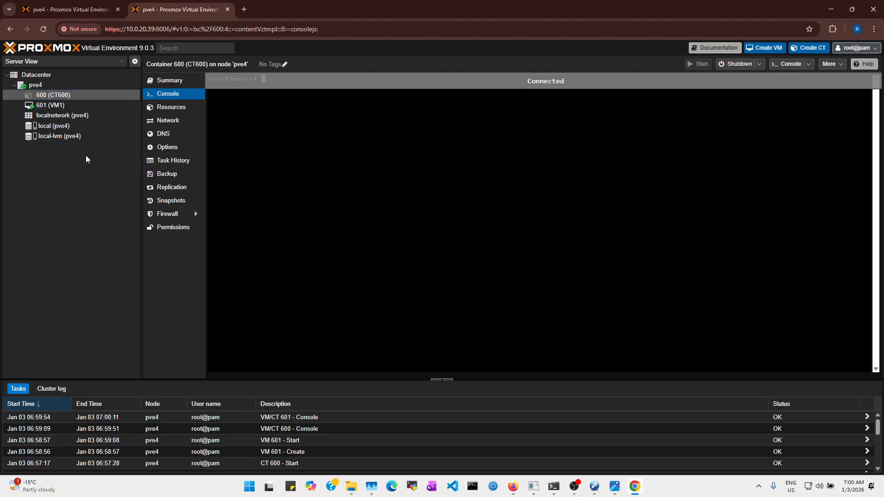
pyautogui.click(56, 105)
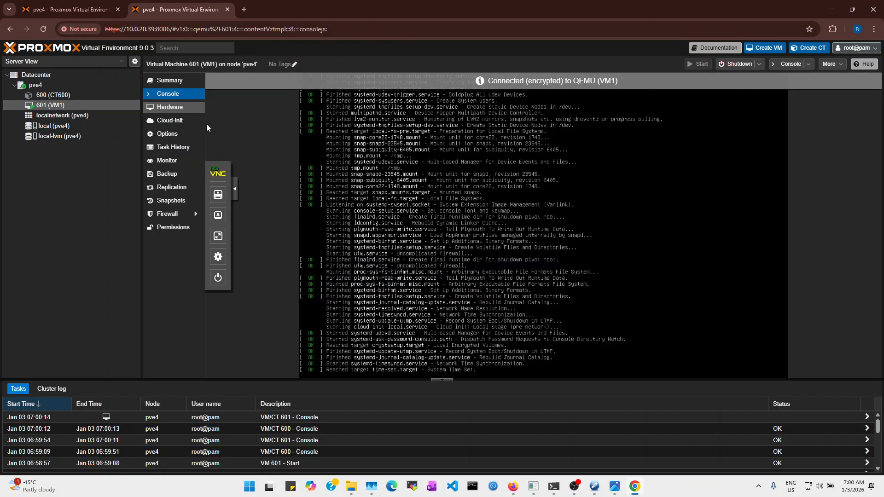
pyautogui.click(54, 95)
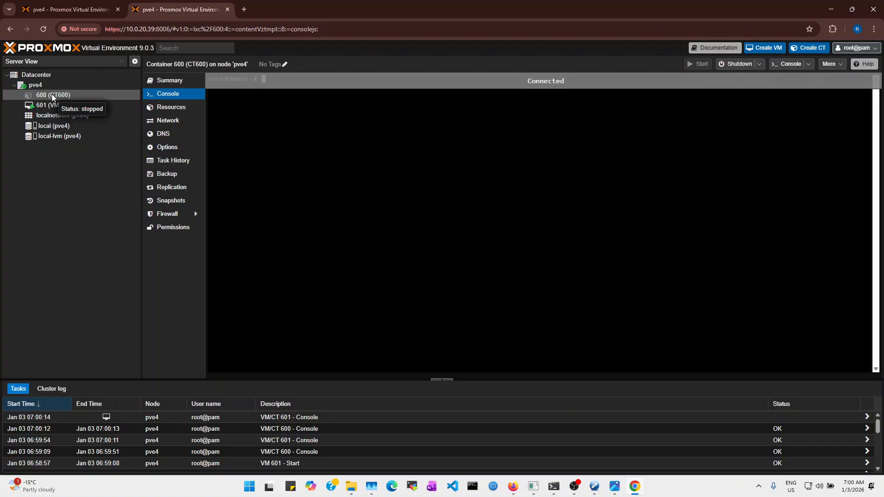